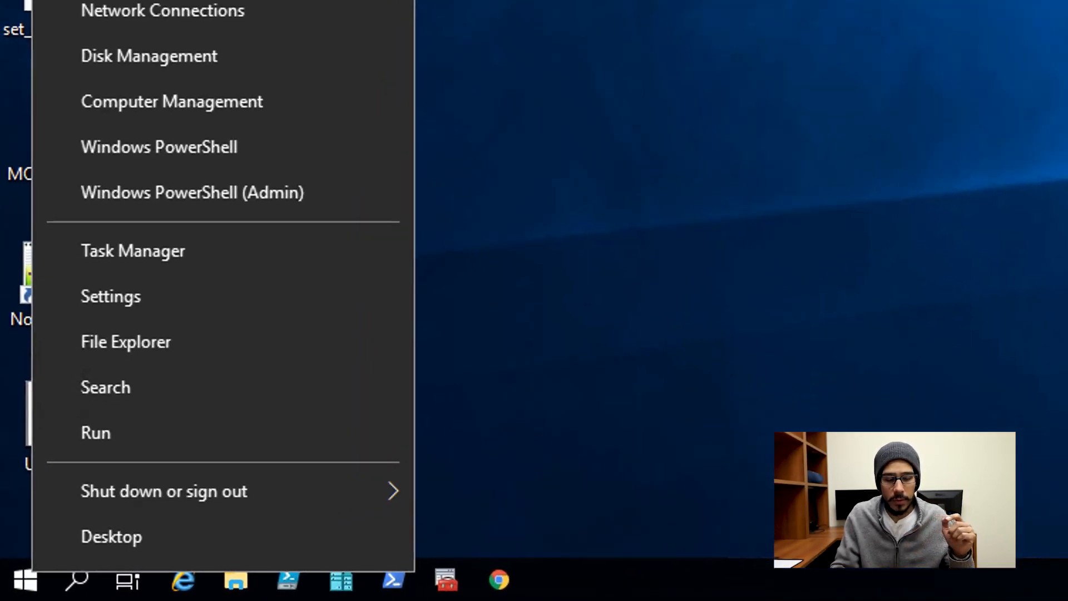
- Run winver to check the Windows version of the server
text(r)
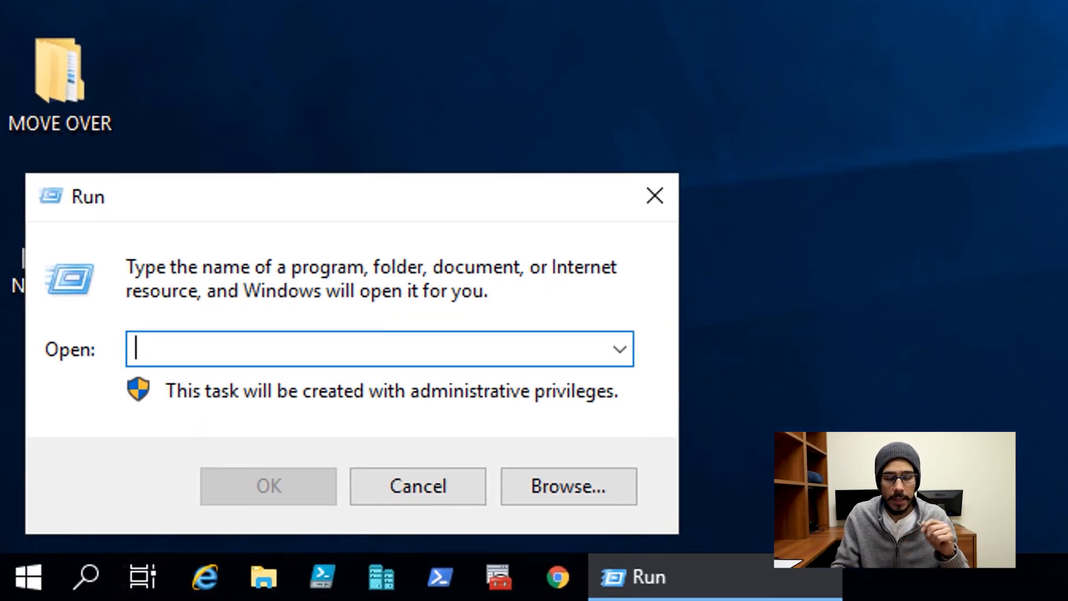
text(winver)
key(Return)
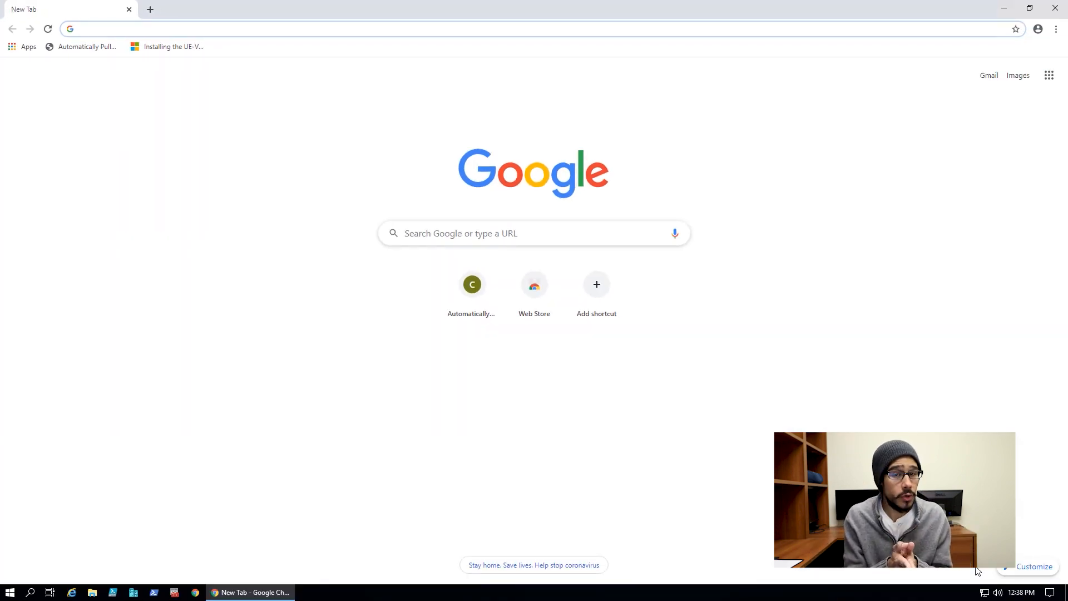
- Search the web for filezilla in Chrome
text(filezilla)
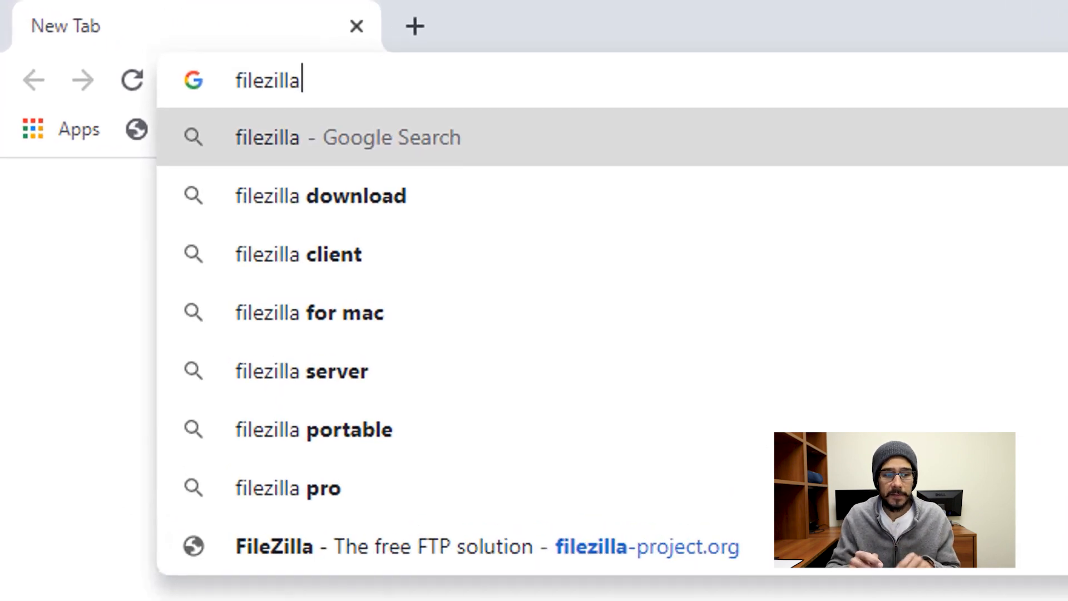
key(Return)
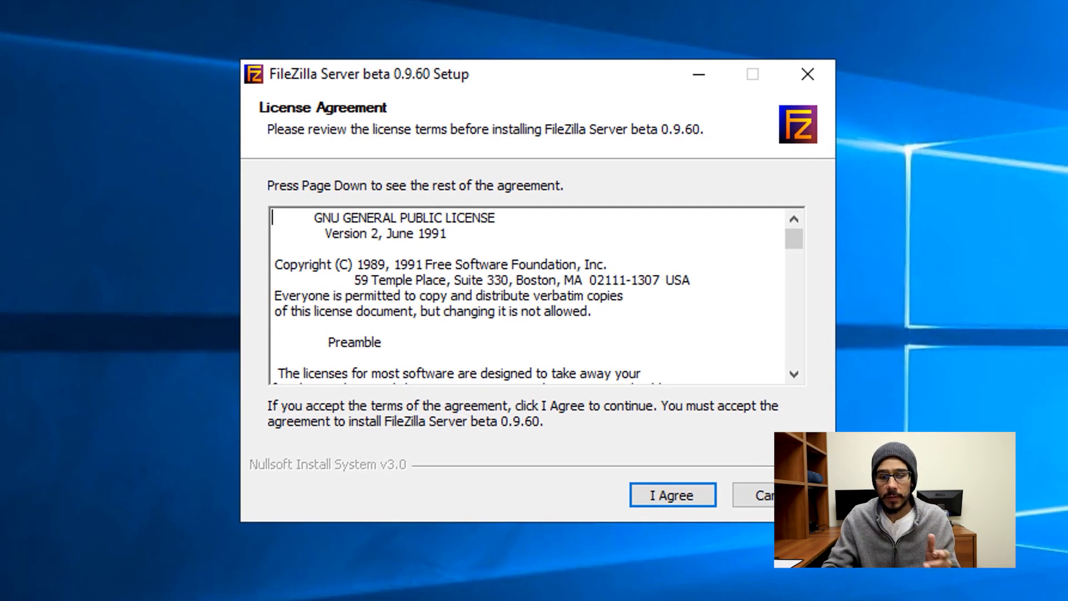
- Install FileZilla Server beta 0.9.60, accepting the license and keeping the Standard components, default folder, admin port 14147 and default startup settings
key(Return)
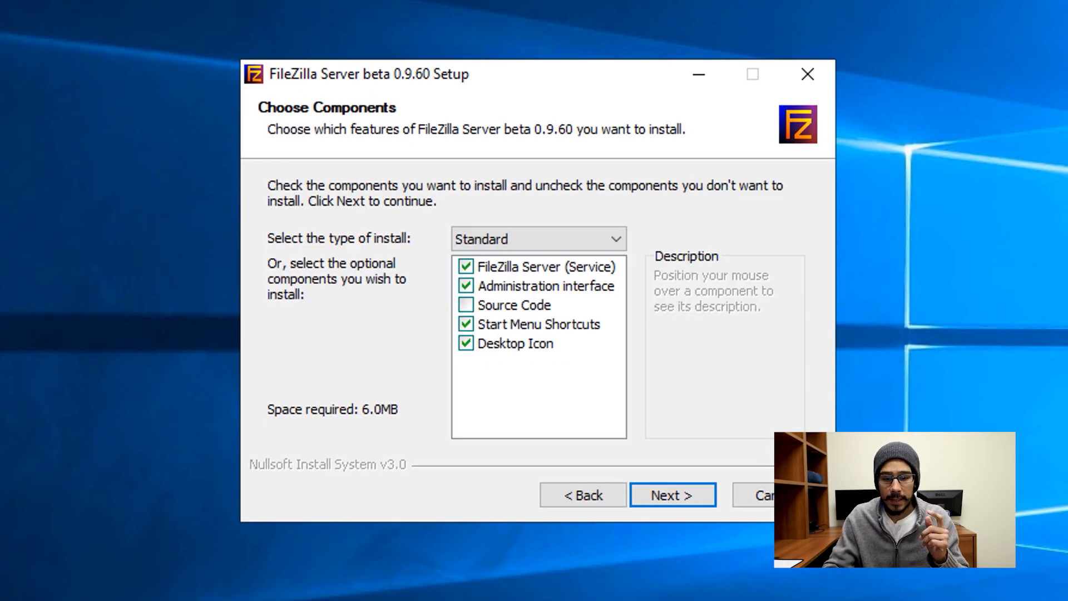
key(Return)
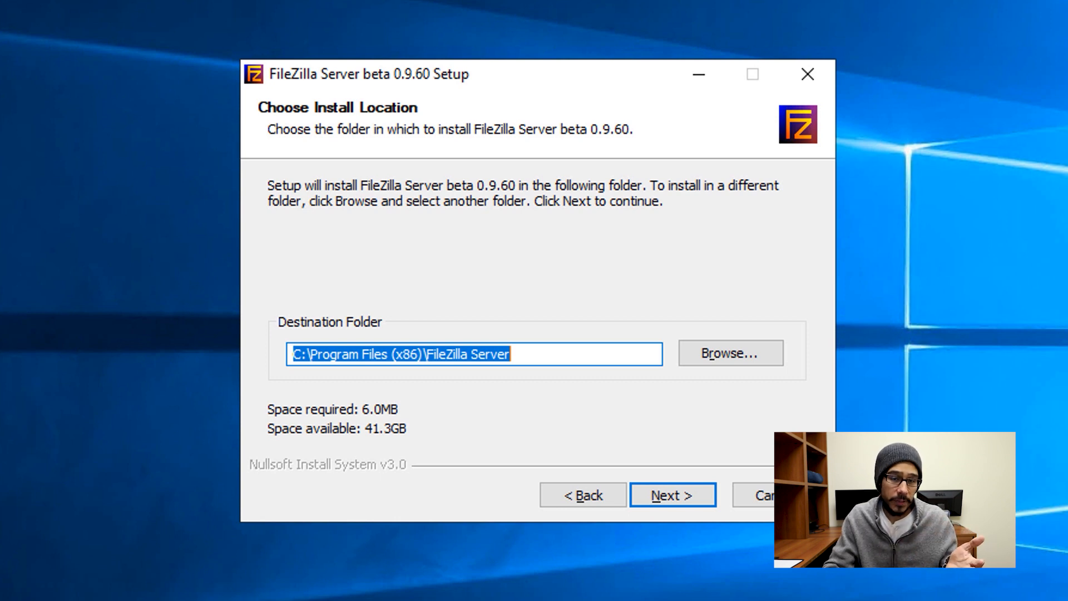
key(Return)
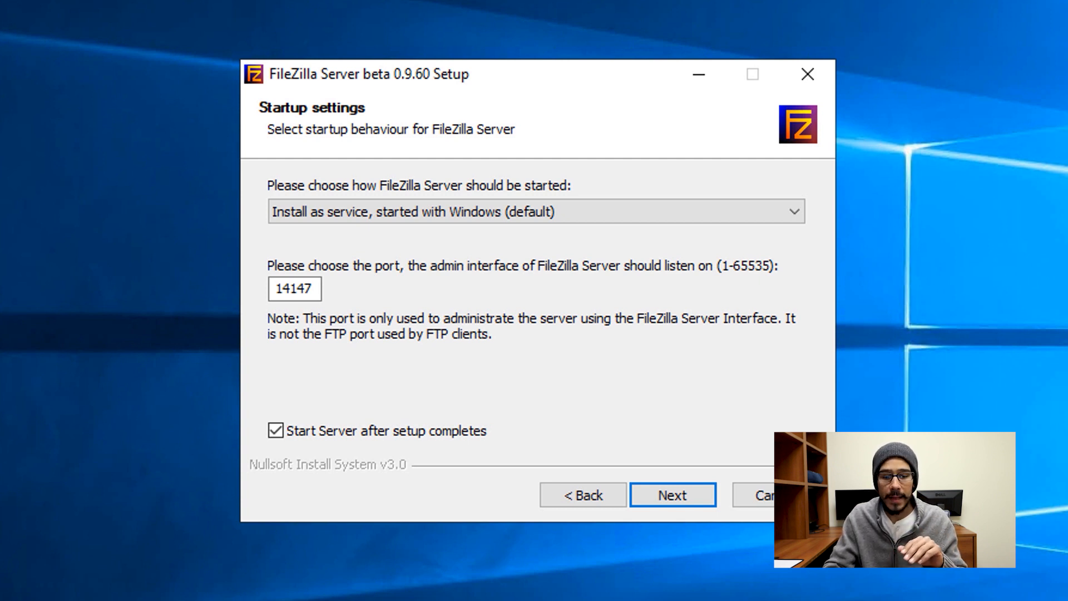
key(Return)
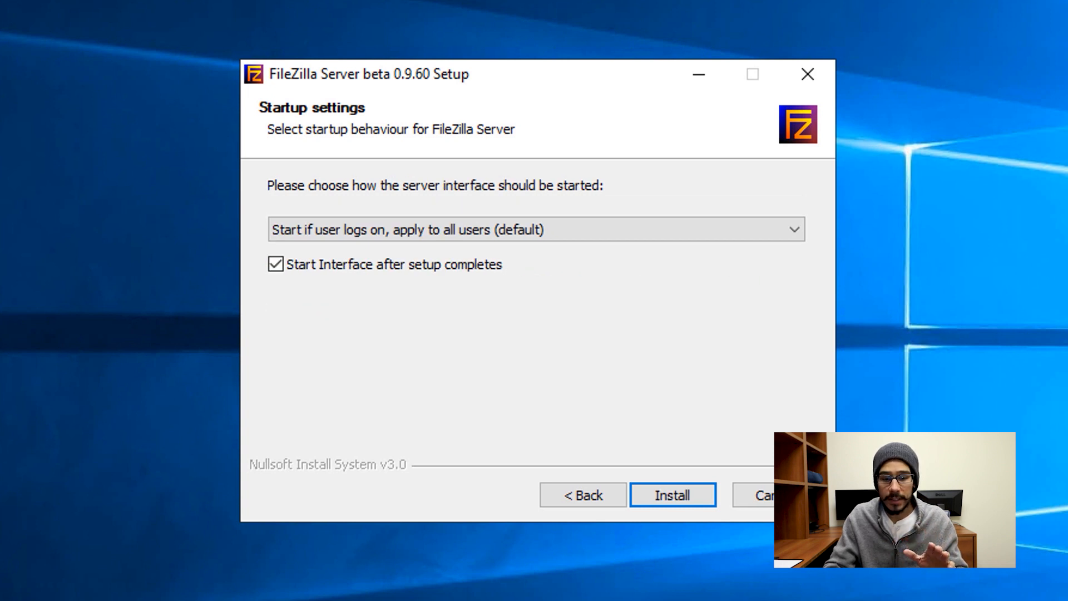
key(Return)
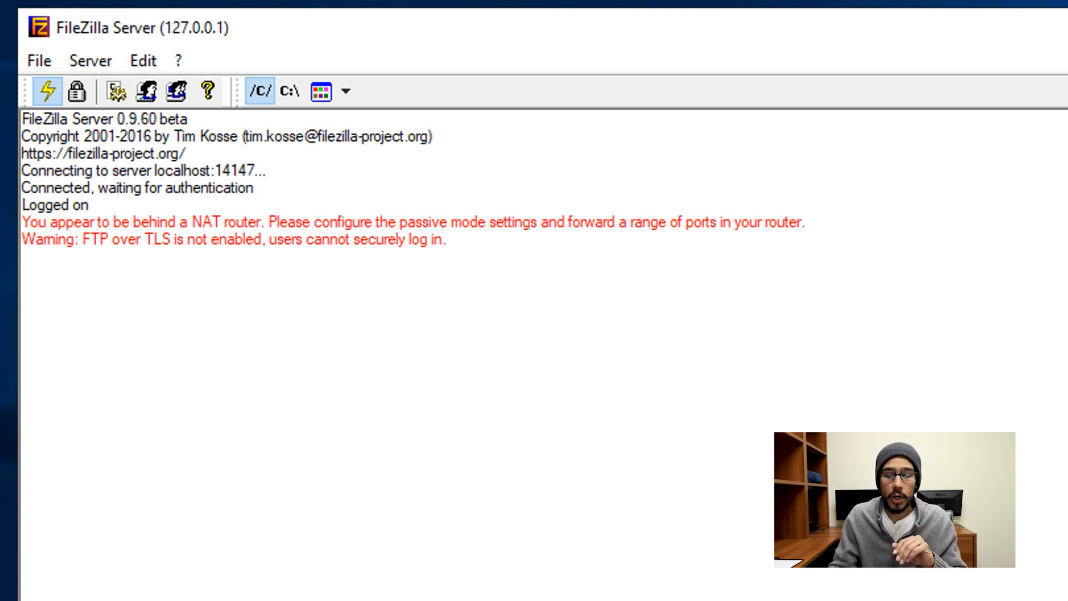
- Open the server settings and set a new admin password for the admin interface, entering it in both password fields
key(alt+e)
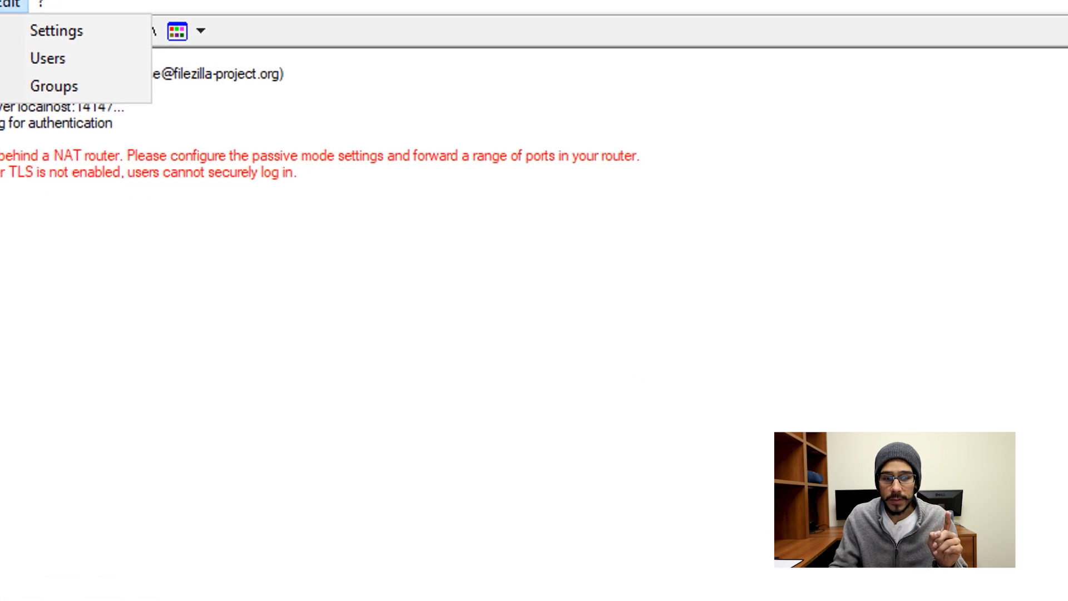
key(s)
click(207, 207)
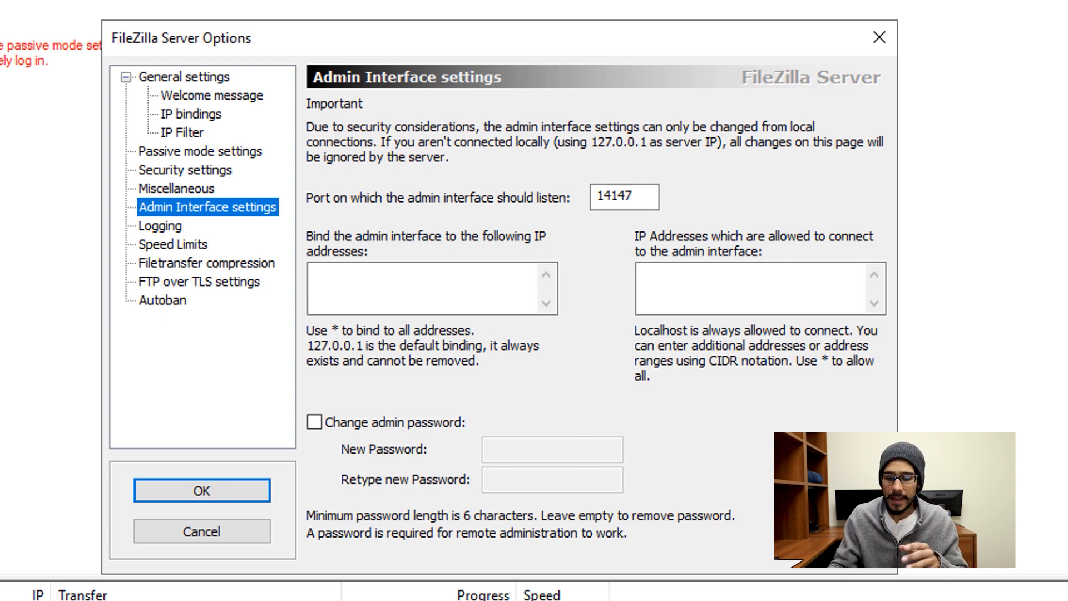
click(314, 422)
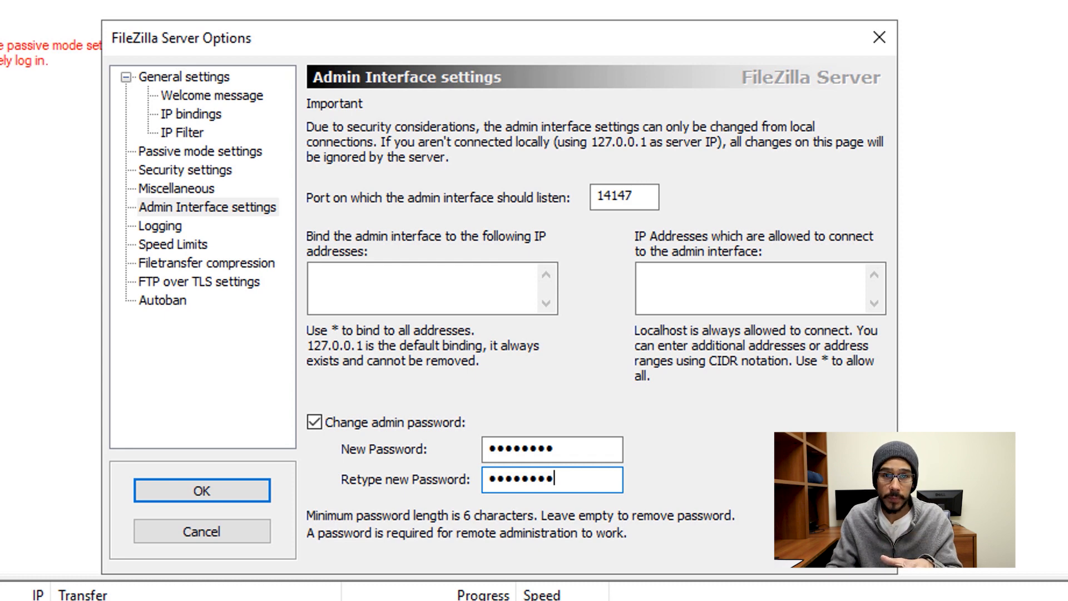
- Review the general server settings, then enable FTP over TLS support and disallow plain unencrypted FTP
click(185, 77)
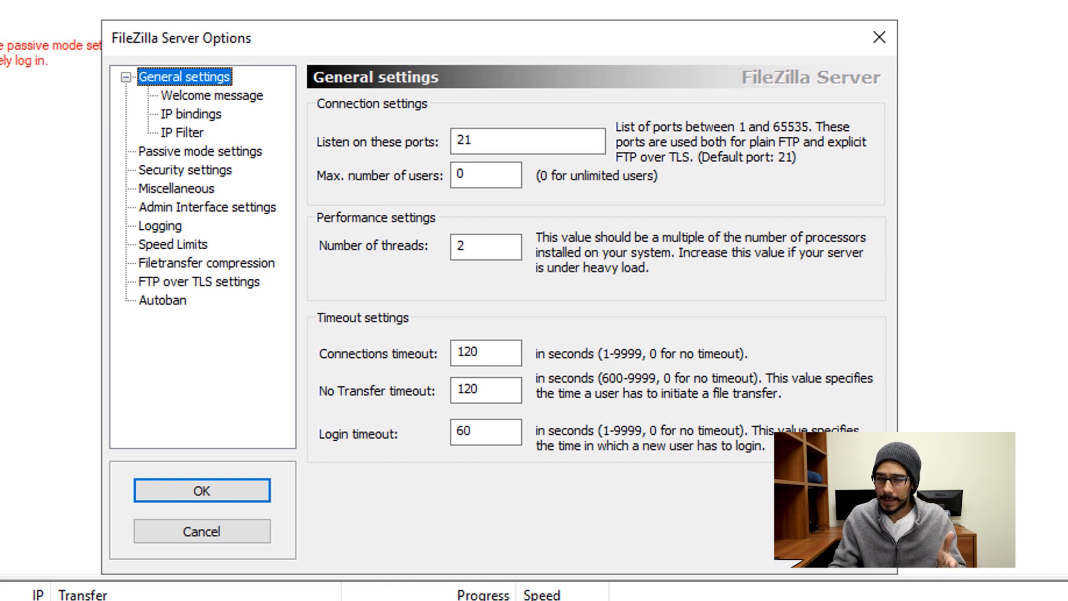
click(199, 282)
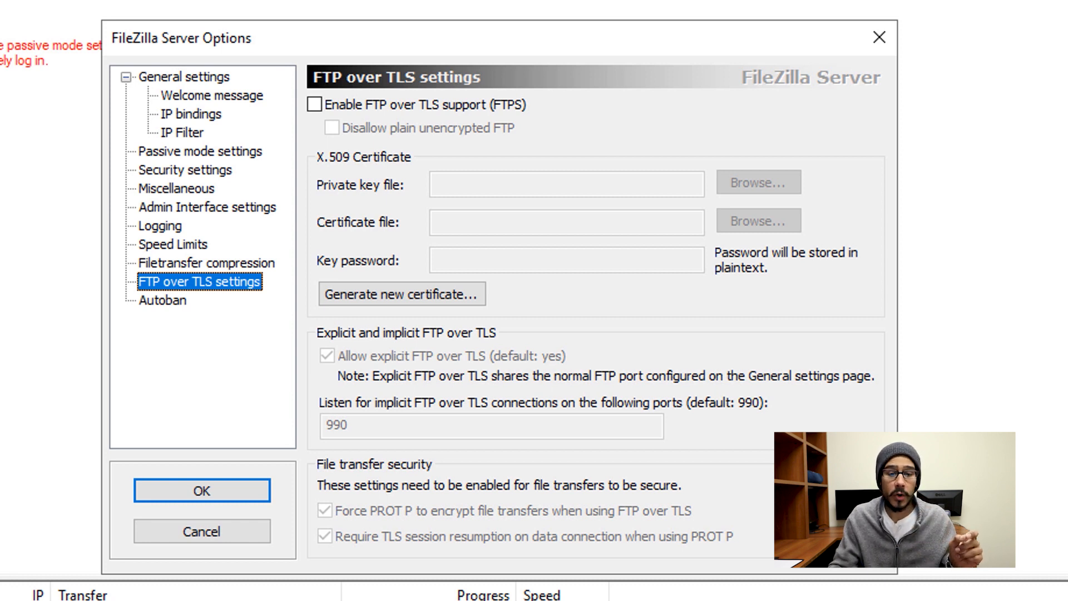
click(315, 104)
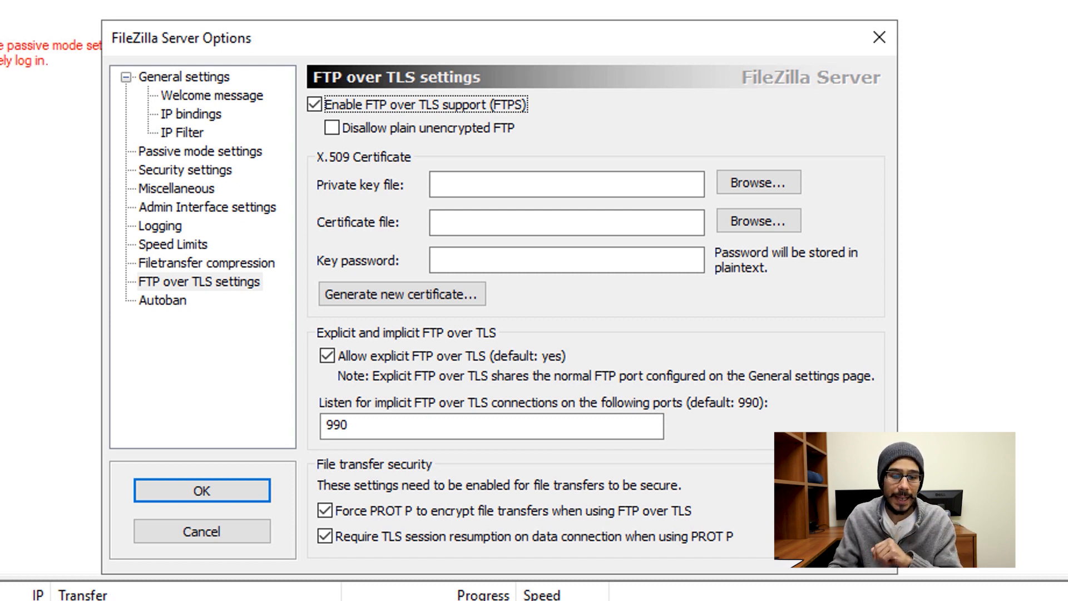
click(332, 128)
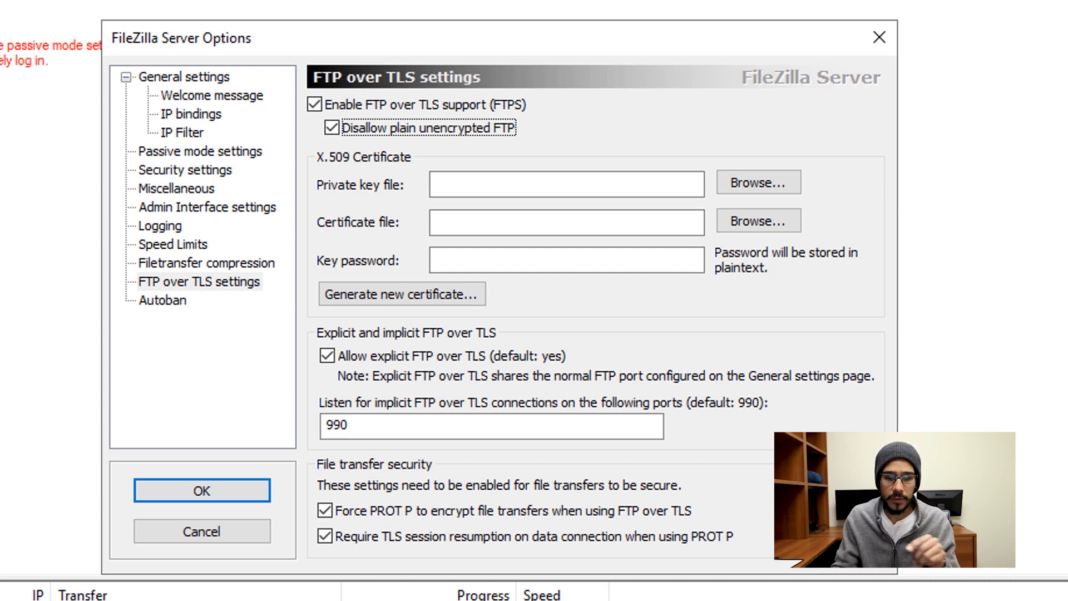
- Generate a self-signed certificate with a 2048 bit key, saved as certificate.crt on the desktop
click(402, 294)
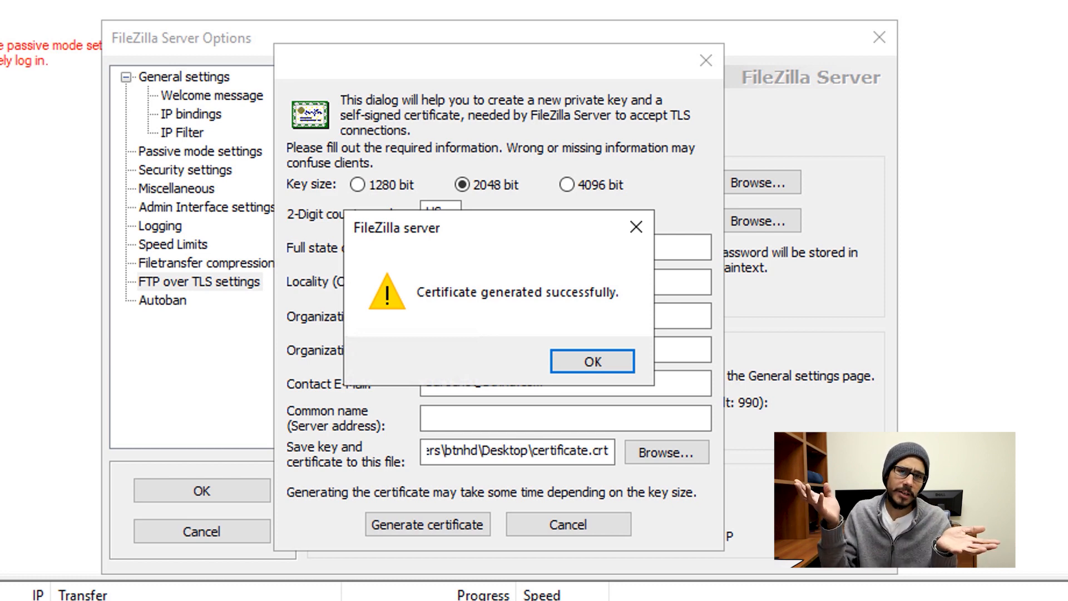
key(Return)
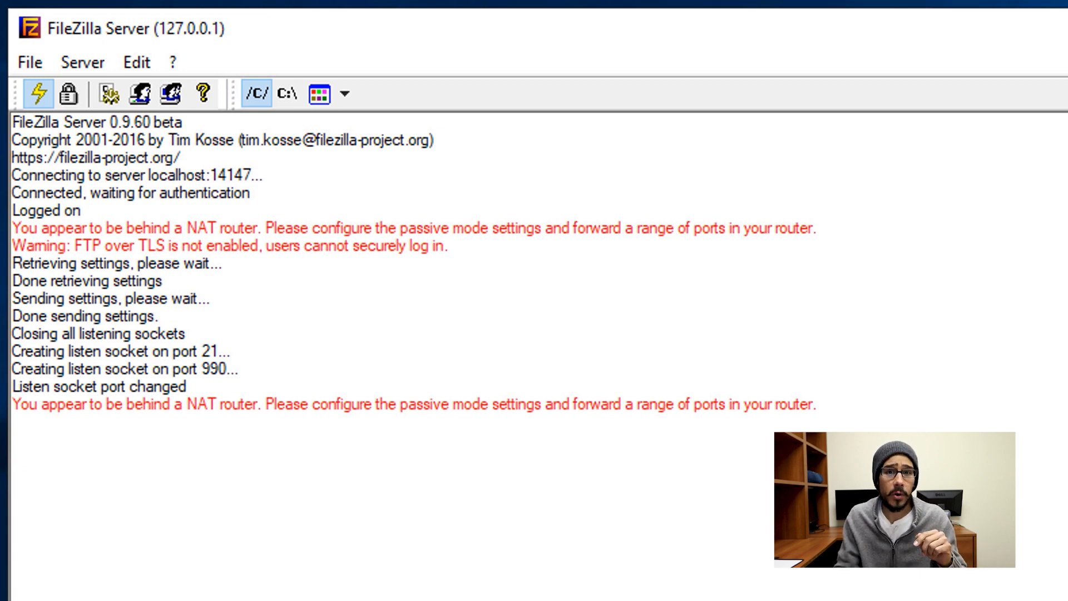
- Open Windows Defender Firewall with Advanced Security and show its inbound rules
key(super)
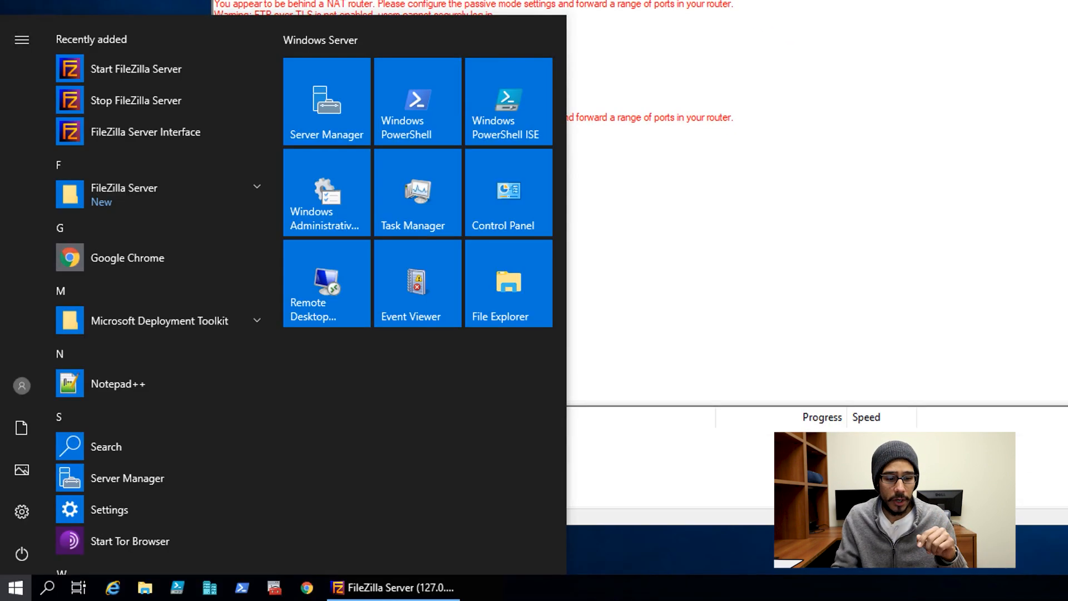
text(firewall)
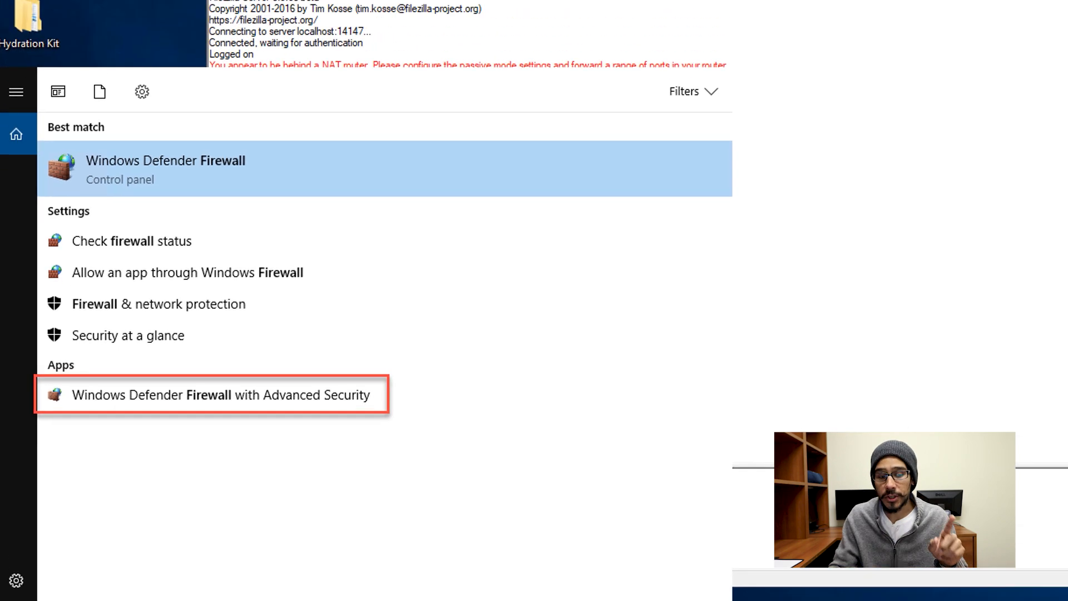
click(226, 333)
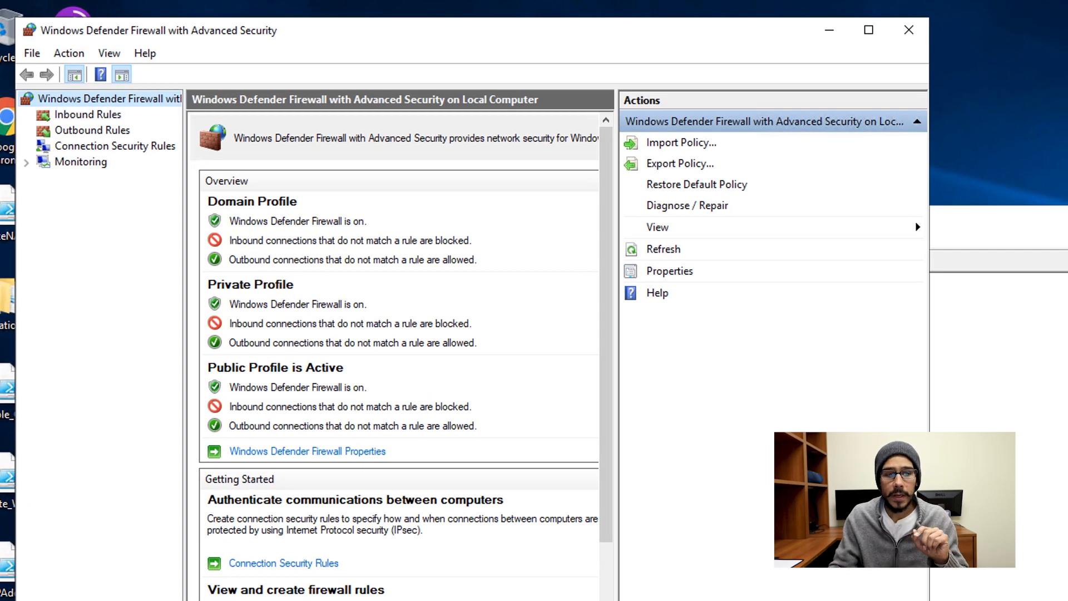
click(88, 115)
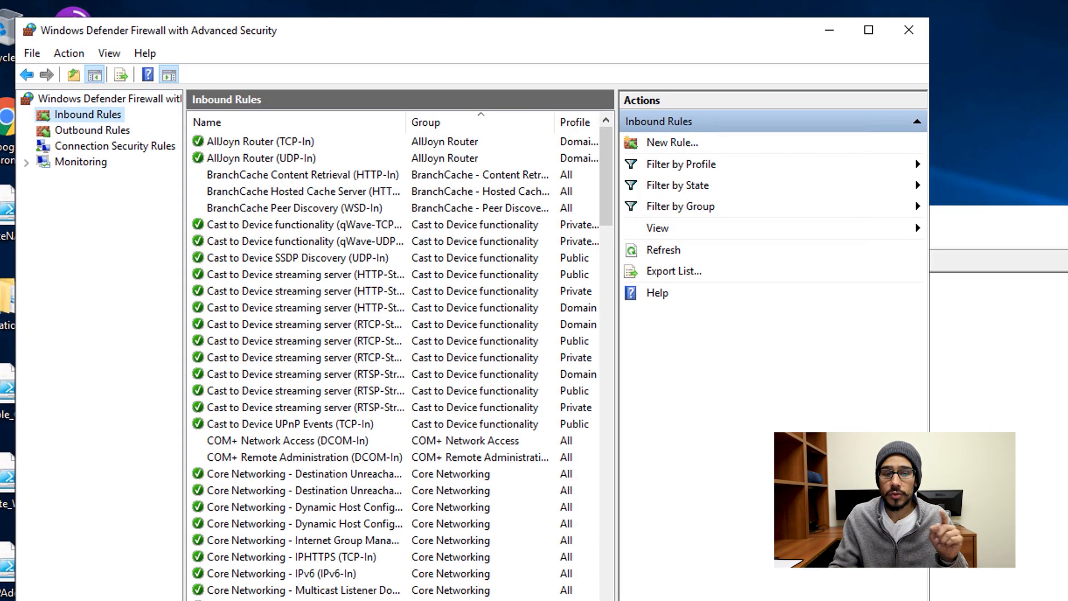
- Create a new inbound port rule that allows the connection and applies to the Domain, Private and Public profiles
right_click(117, 118)
click(172, 130)
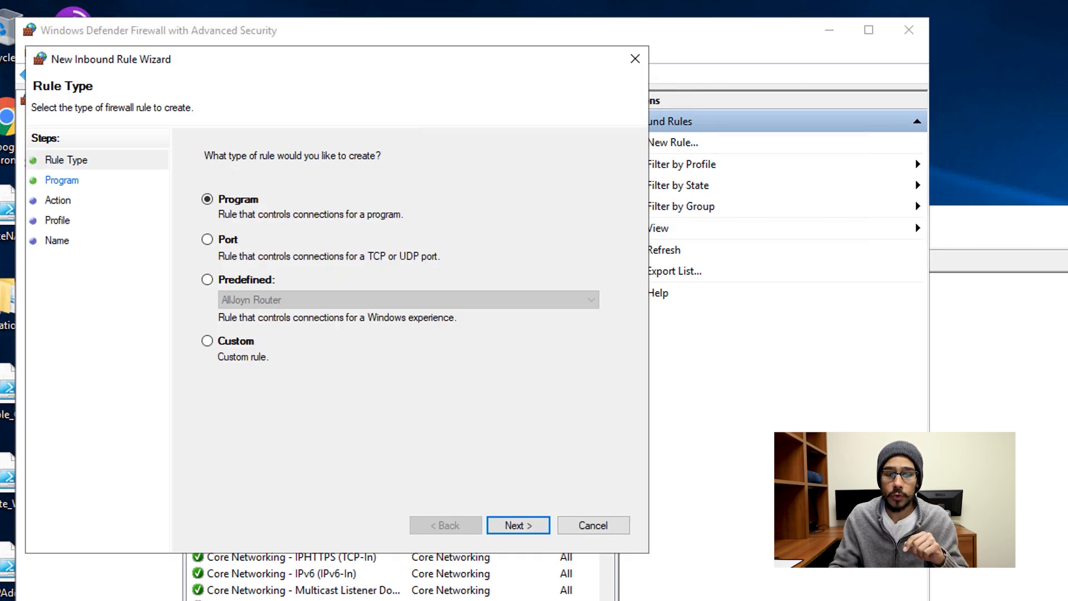
click(208, 239)
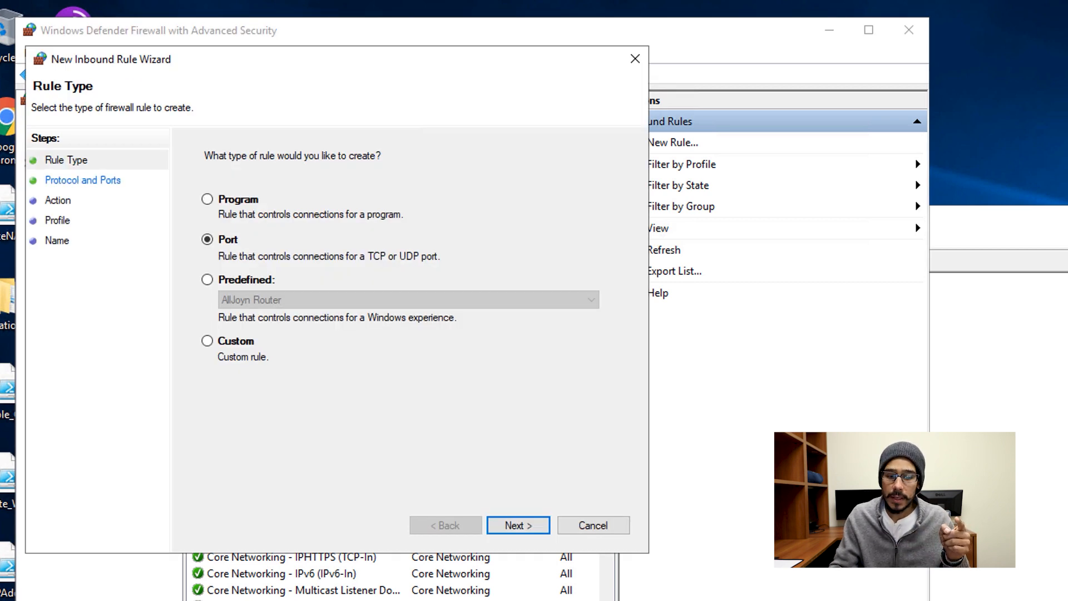
key(Return)
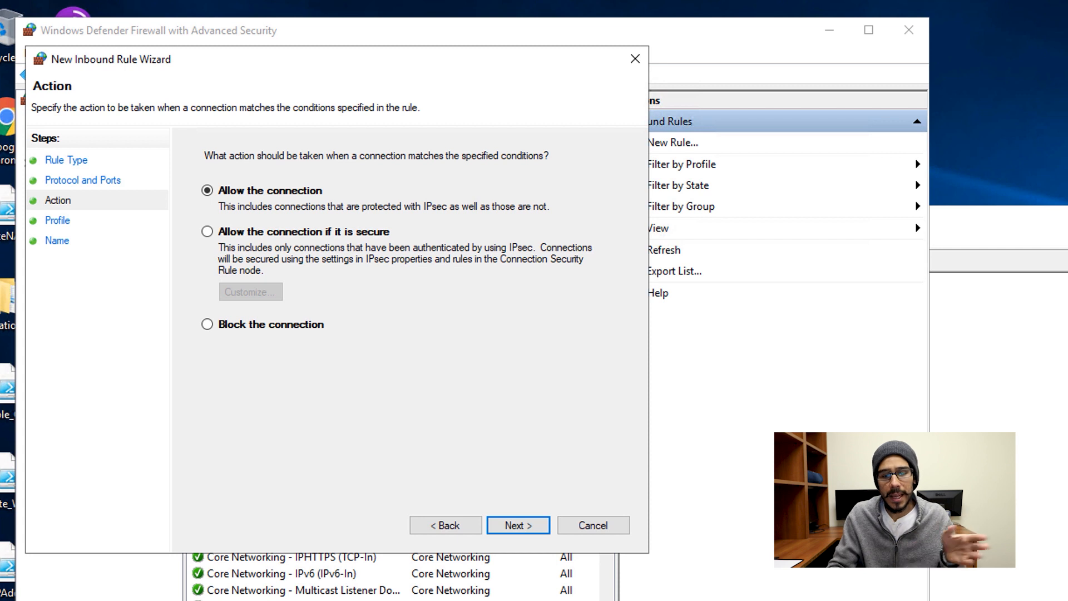
key(Return)
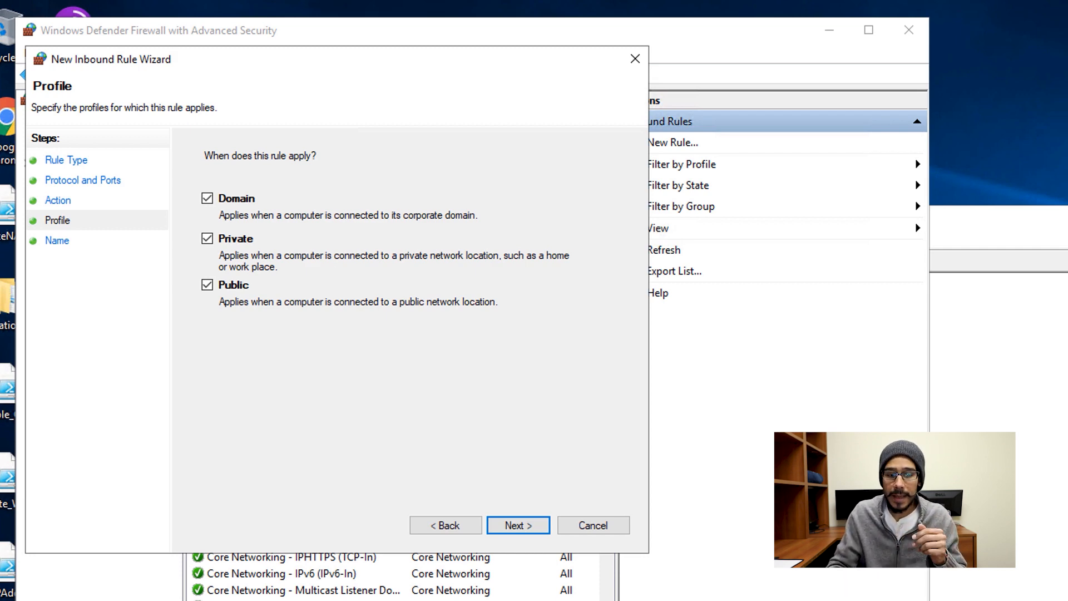
key(Return)
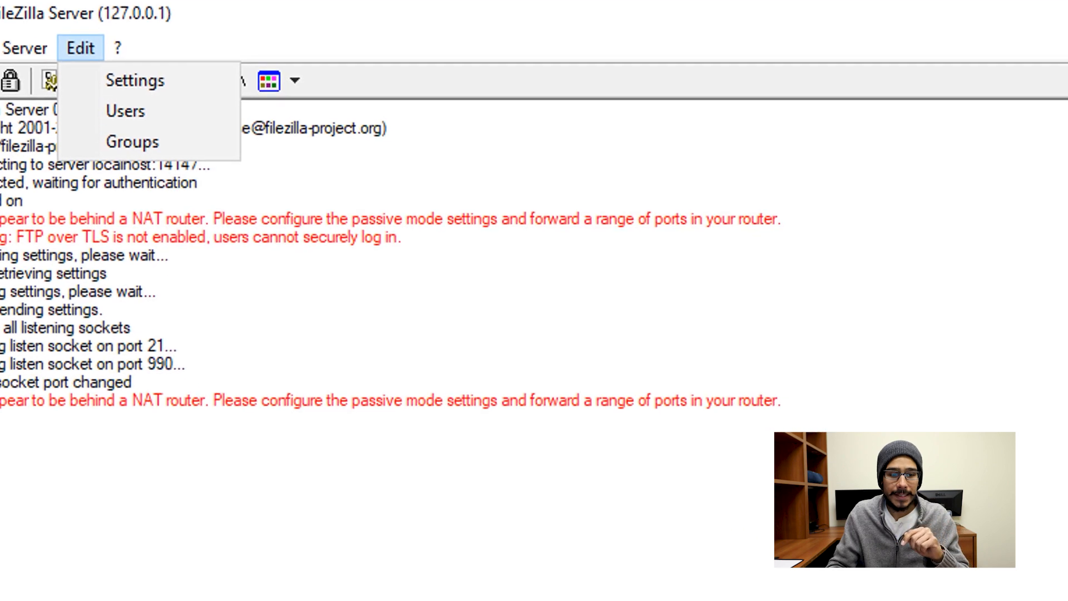
- In FileZilla Server, add a group named BTNHD FTP USERS and add a shared folder to it
click(207, 183)
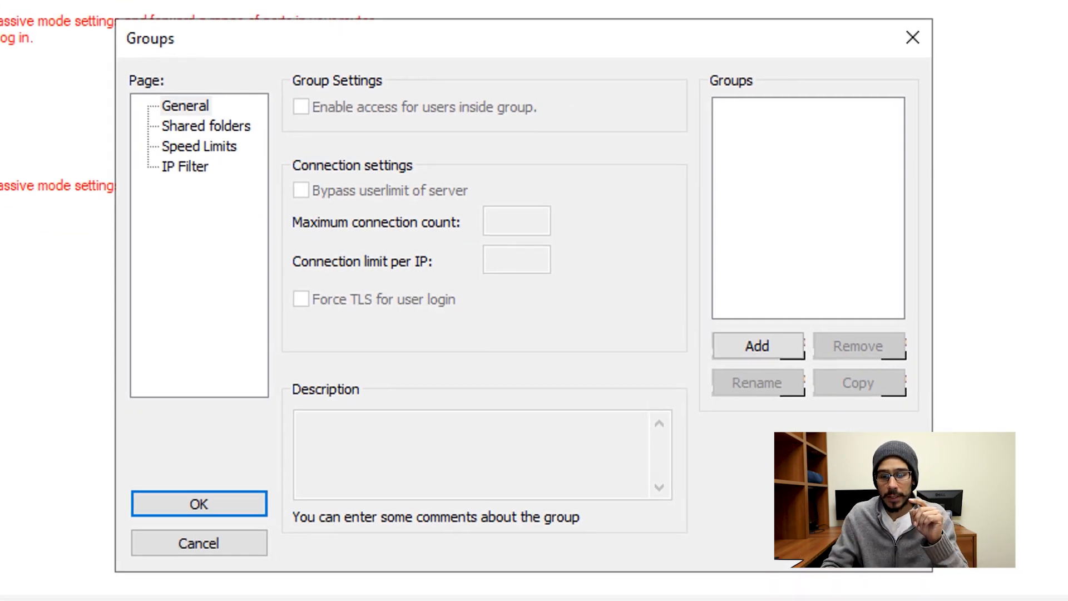
click(757, 346)
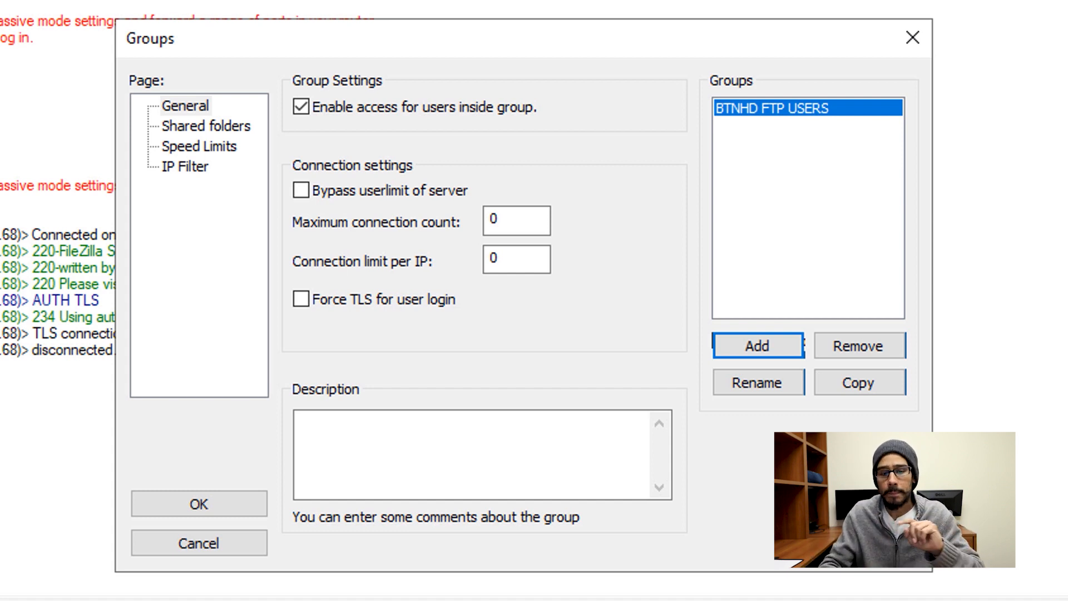
click(206, 126)
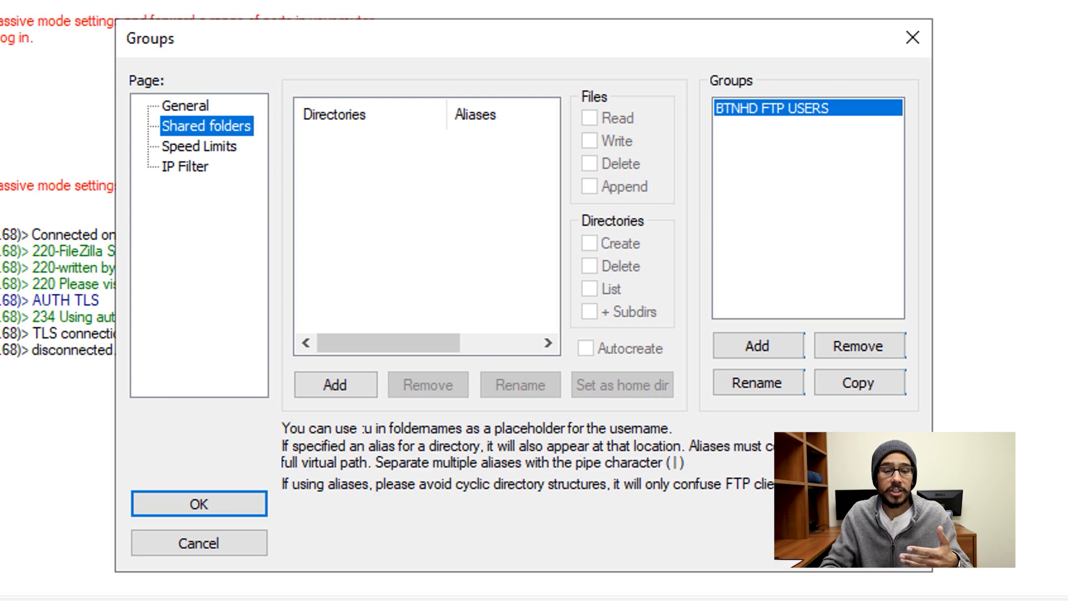
click(335, 384)
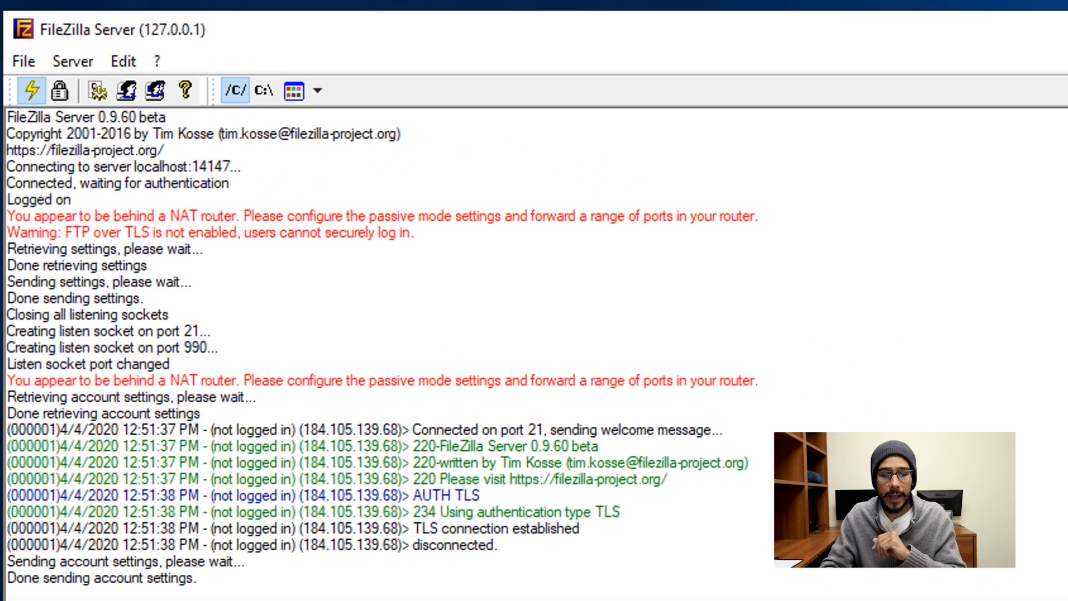
- Add a user account named btnhd and make it a member of the BTNHD FTP USERS group
key(alt+e)
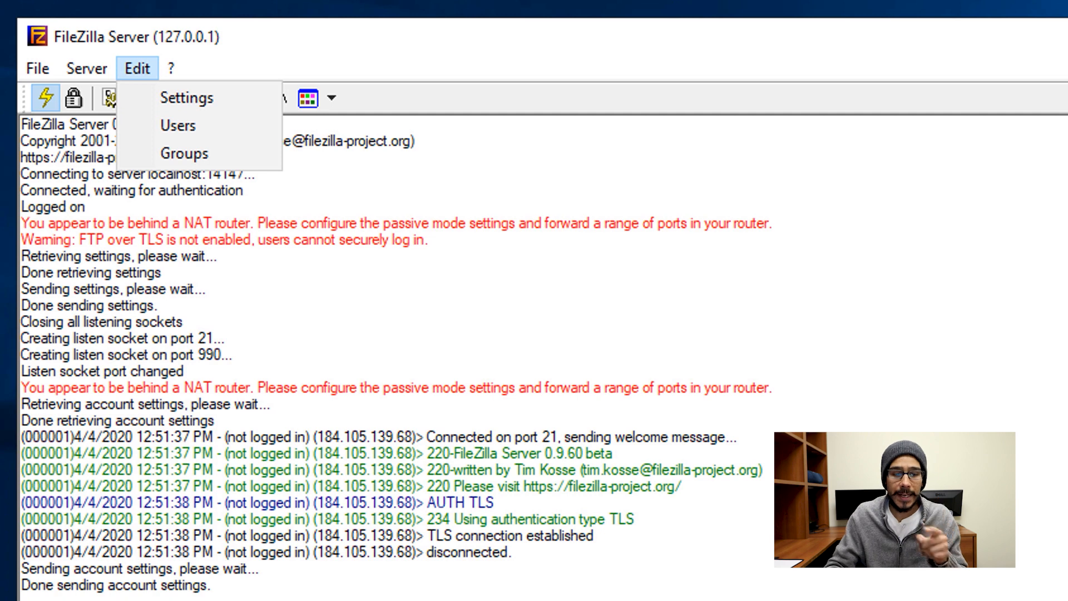
key(u)
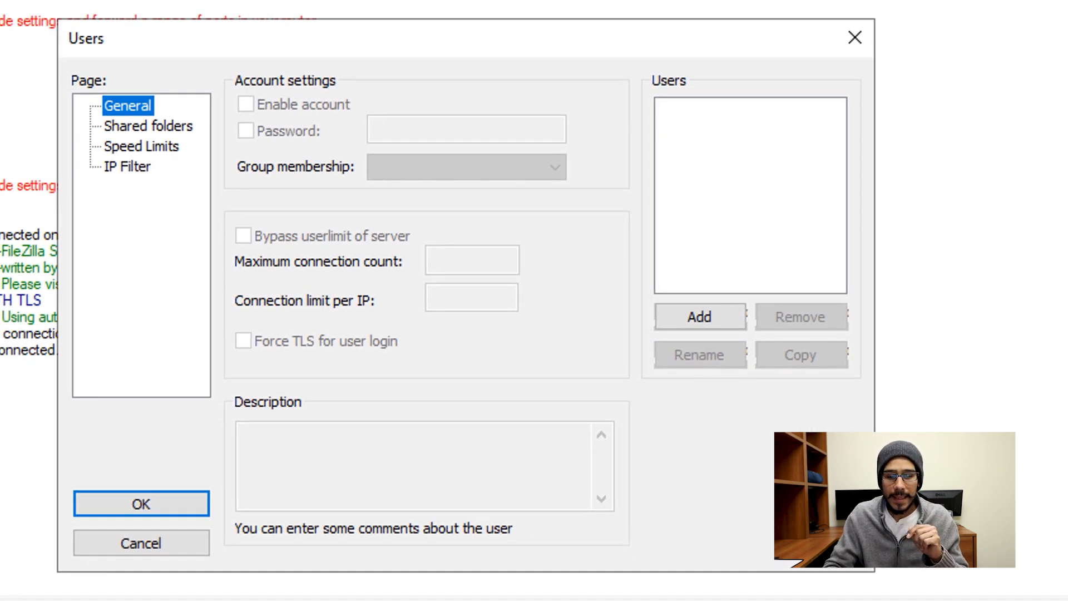
click(700, 317)
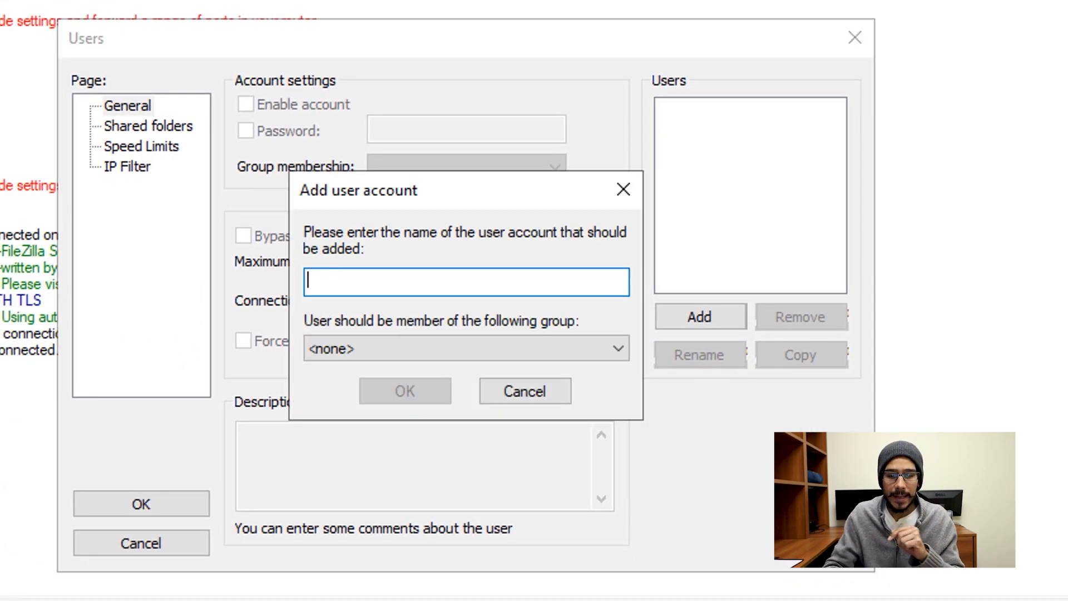
text(btnhd)
click(618, 348)
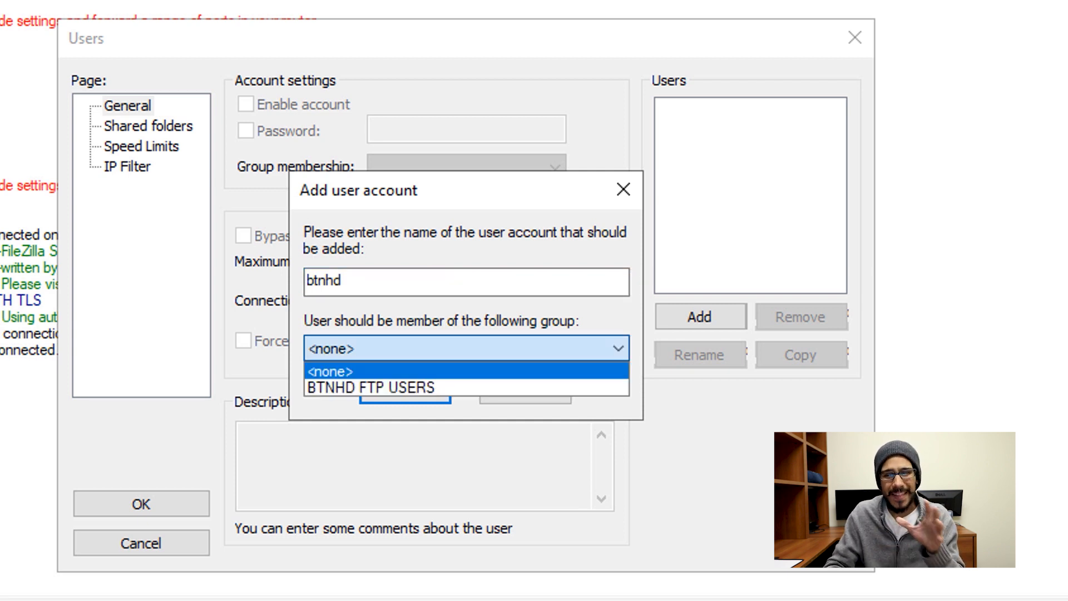
click(405, 388)
click(405, 391)
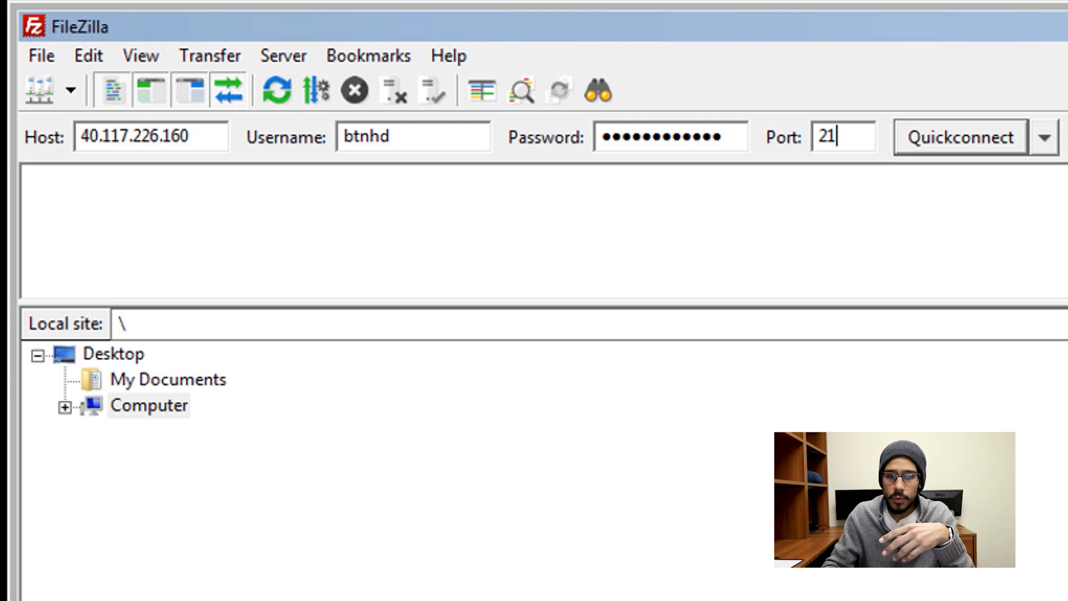
- In the FileZilla client, connect to 40.117.226.160 as btnhd on port 21 and choose to save passwords
key(Return)
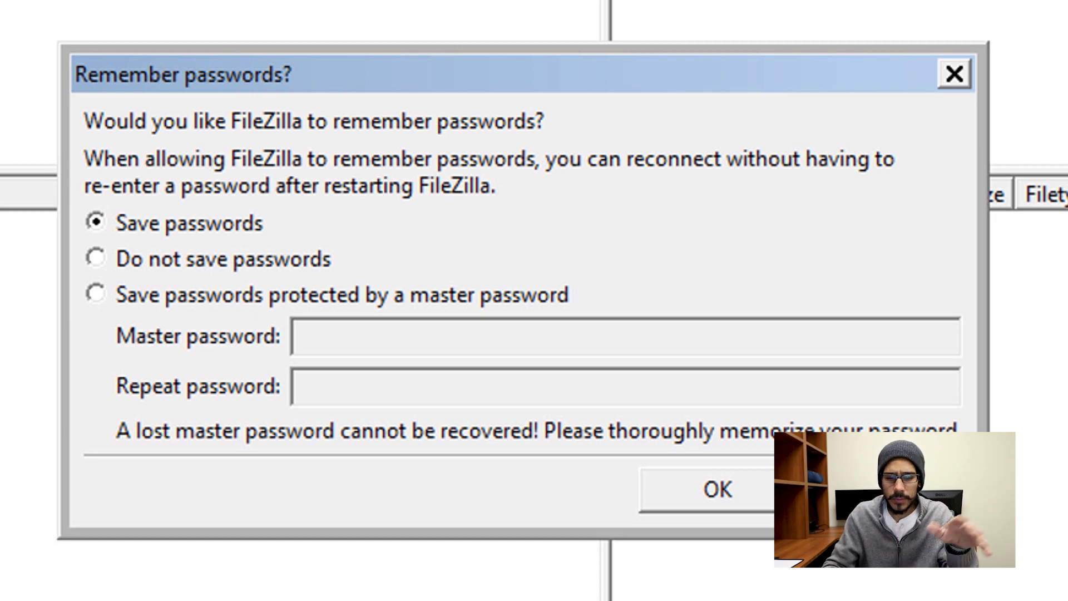
key(Return)
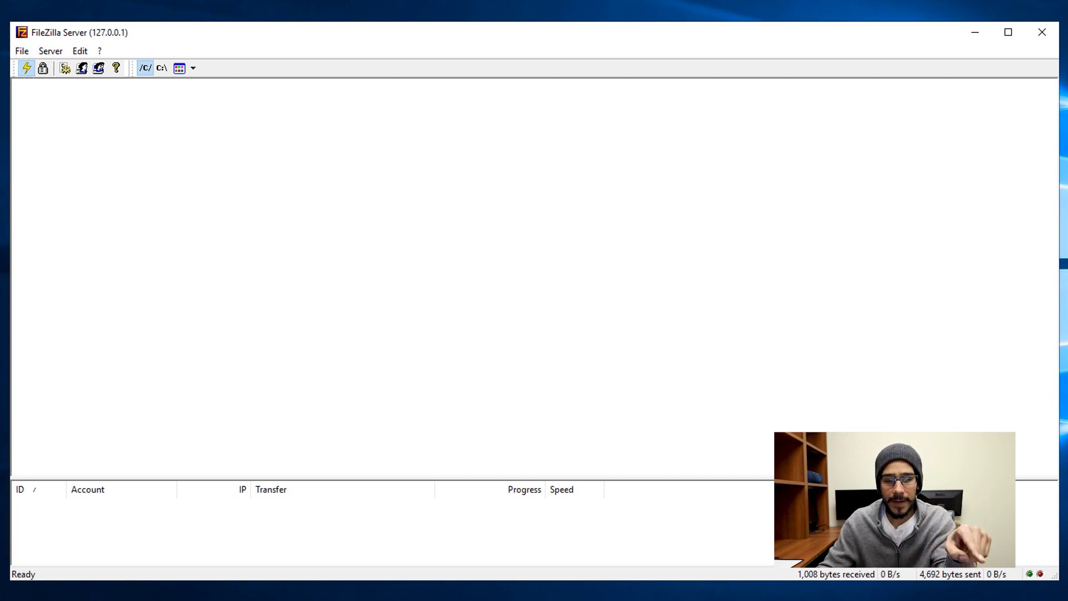
- In FileZilla Server, enable a custom port range in the passive mode settings
click(79, 51)
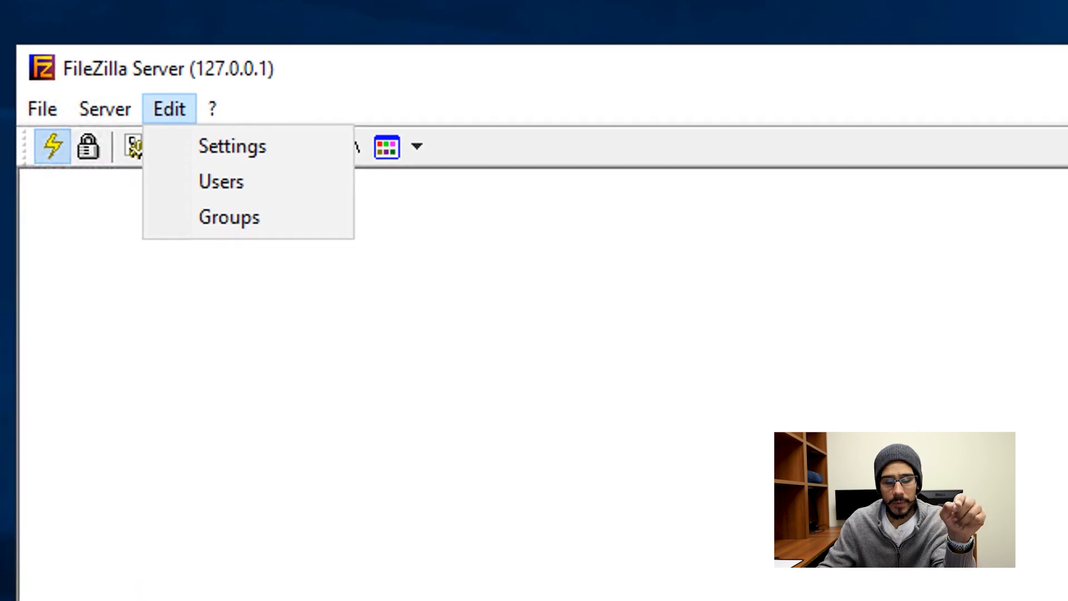
click(233, 146)
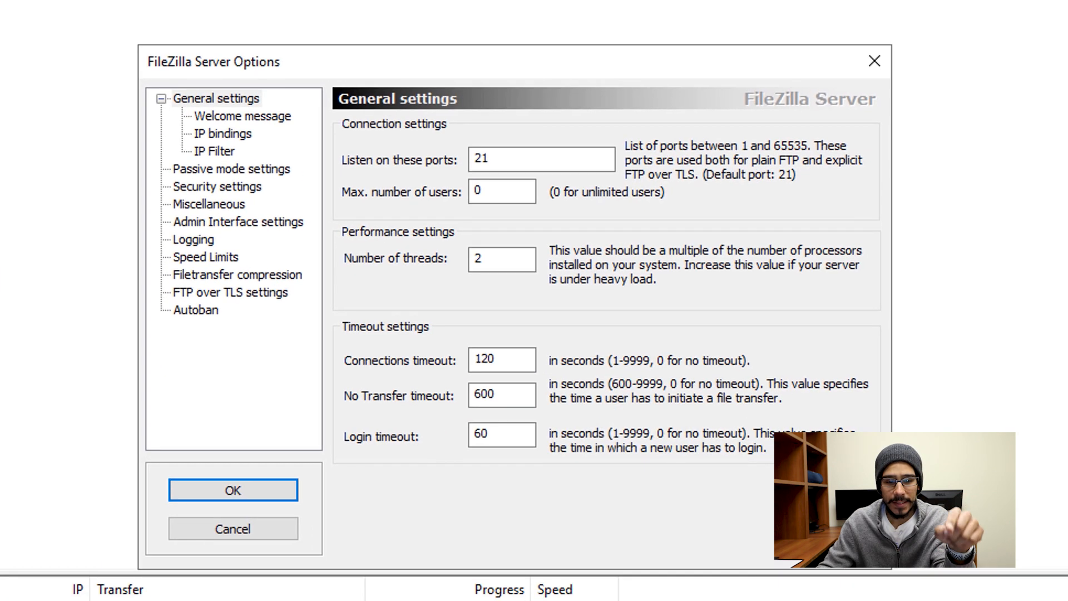
click(231, 169)
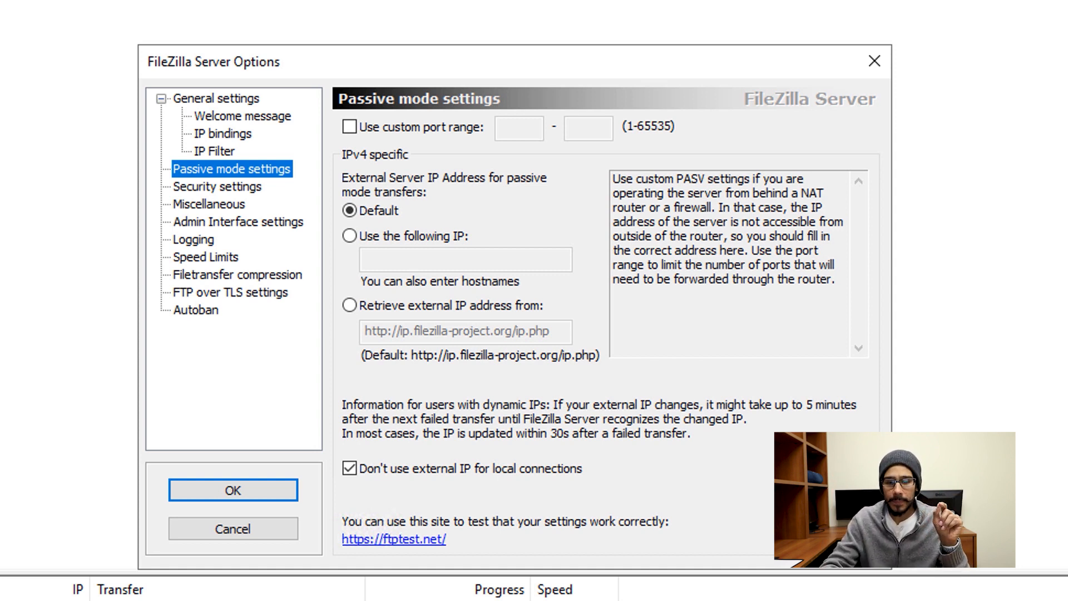
click(349, 127)
click(518, 128)
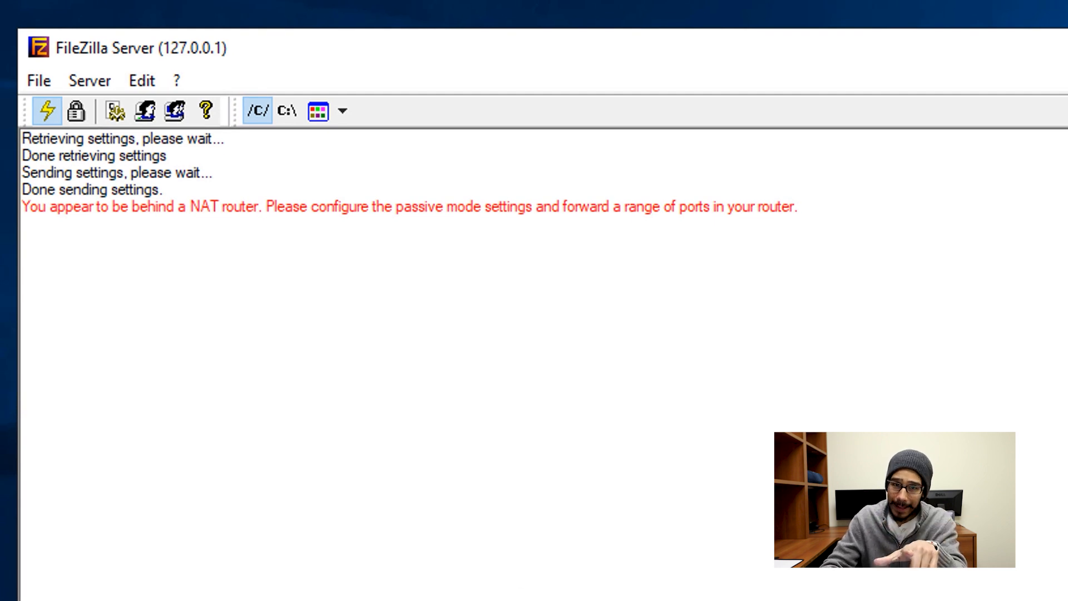
- Search Windows for "fire" to find the firewall settings
key(super)
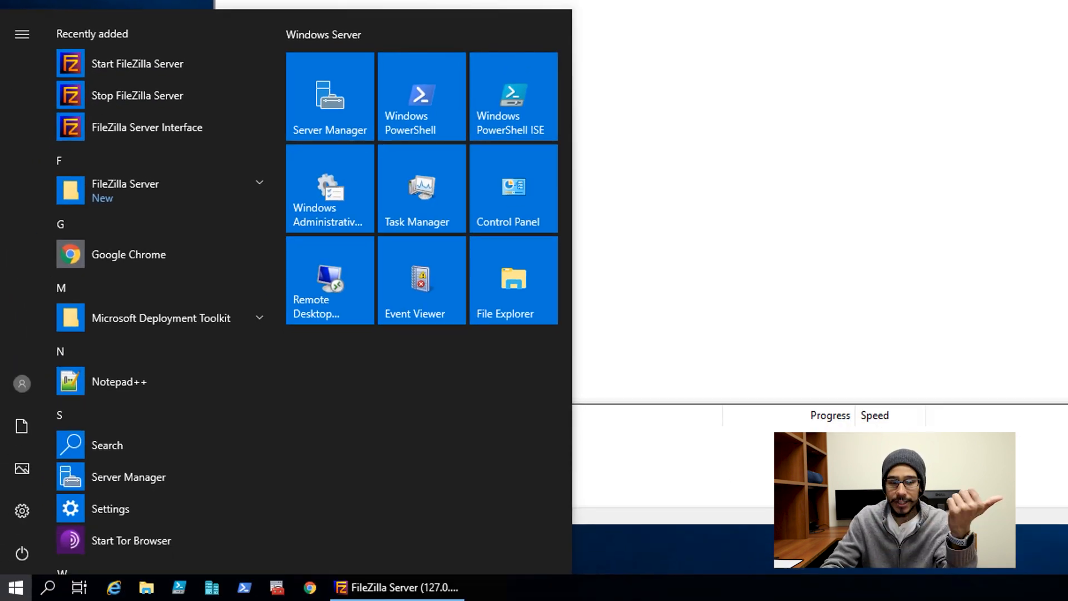
text(fire)
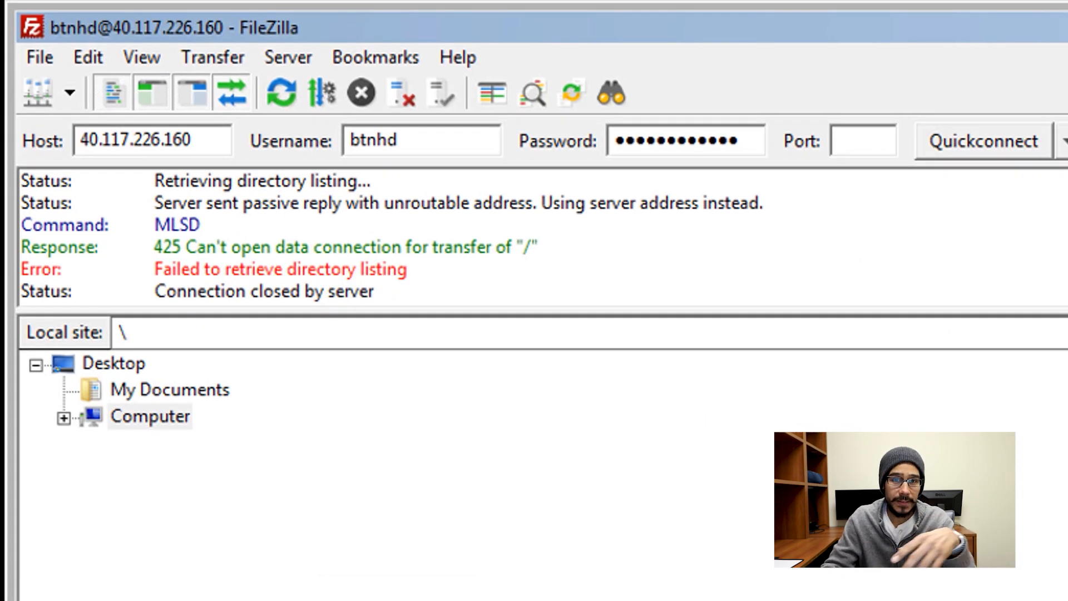
- In the FileZilla client, reconnect to 40.117.226.160 as btnhd, aborting the previous connection
key(Return)
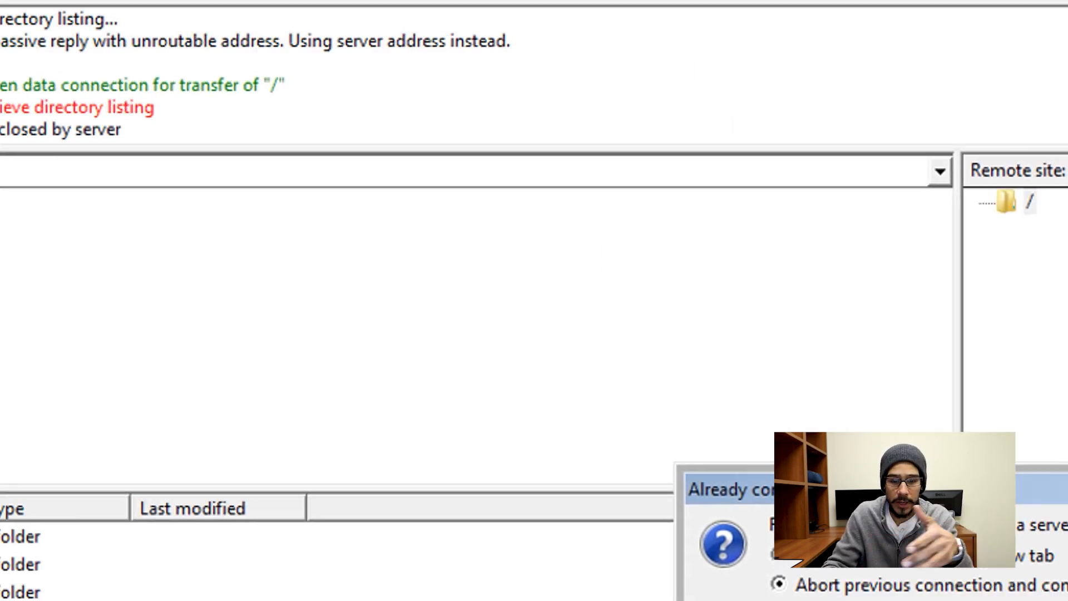
key(Return)
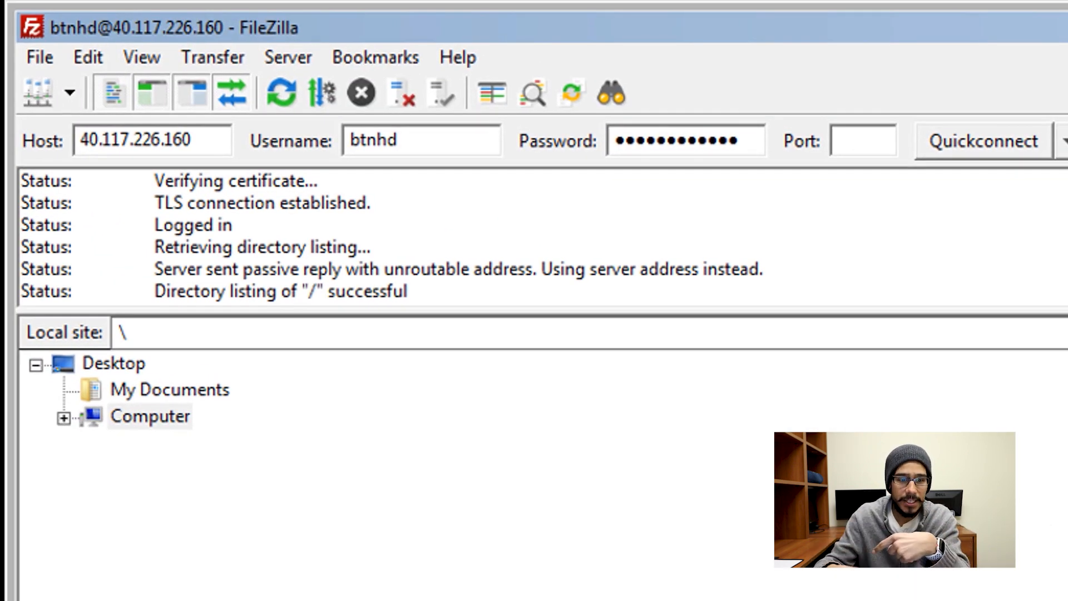